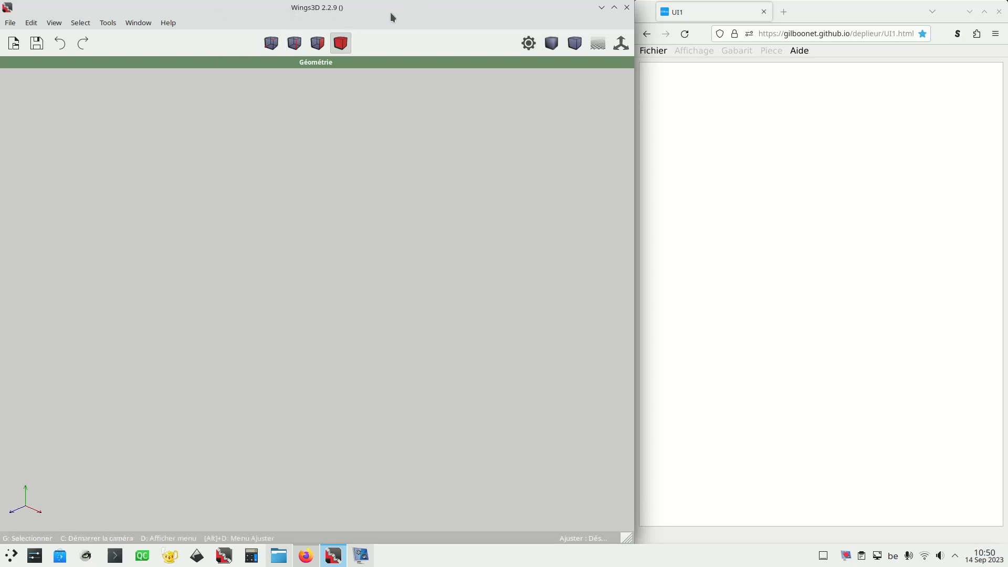
left_click(835, 12)
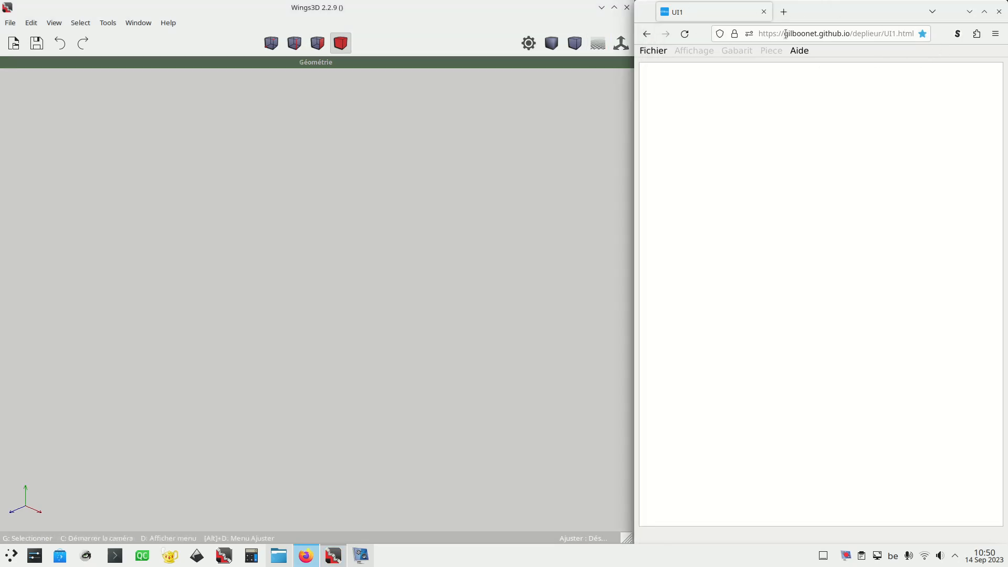
left_click(371, 14)
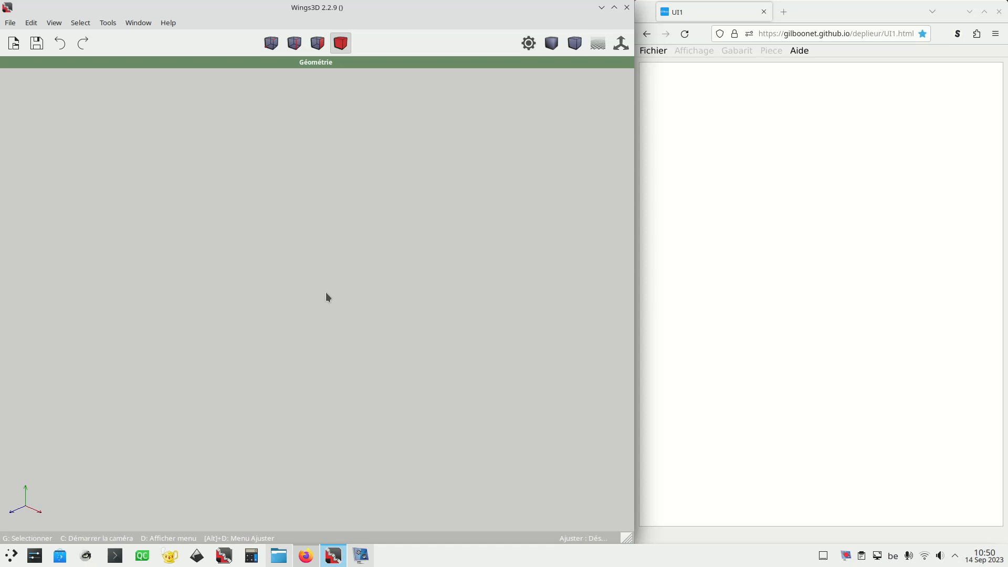
Create a cube primitive measuring 73 in X, 83 in Y and 73 in Z, with the Put on Ground option enabled.
right_click(385, 278)
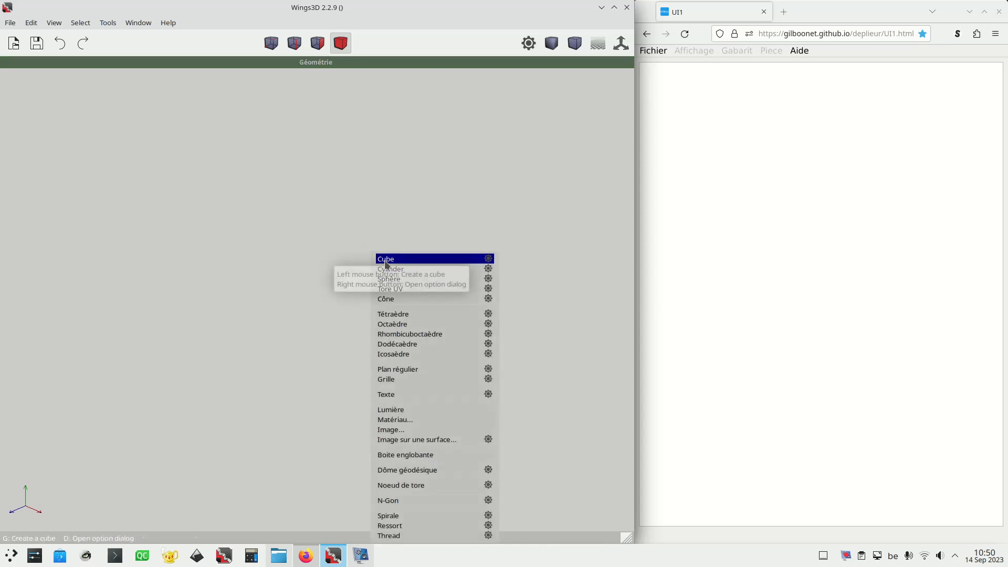
left_click(489, 259)
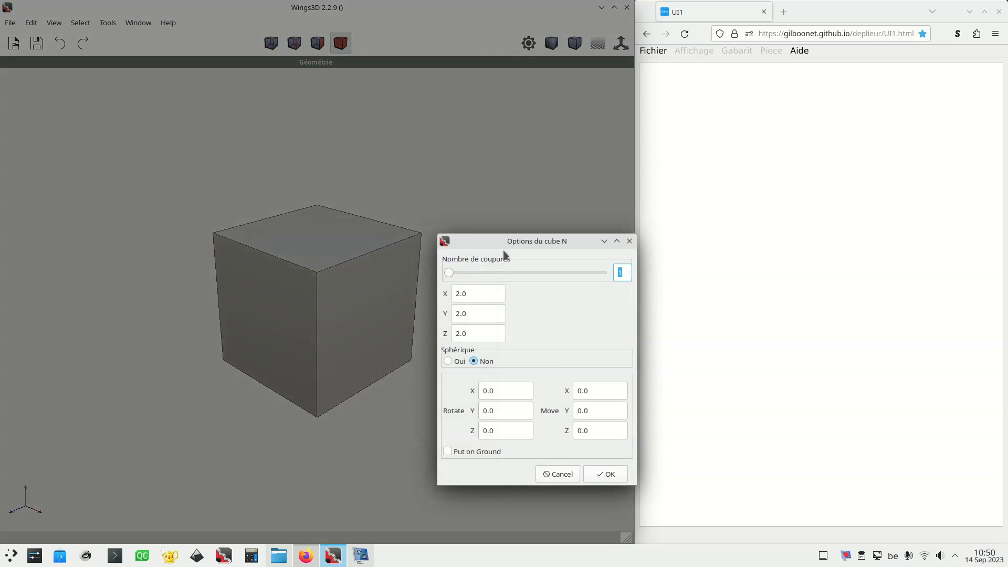
double_click(479, 295)
type("75")
key("Tab")
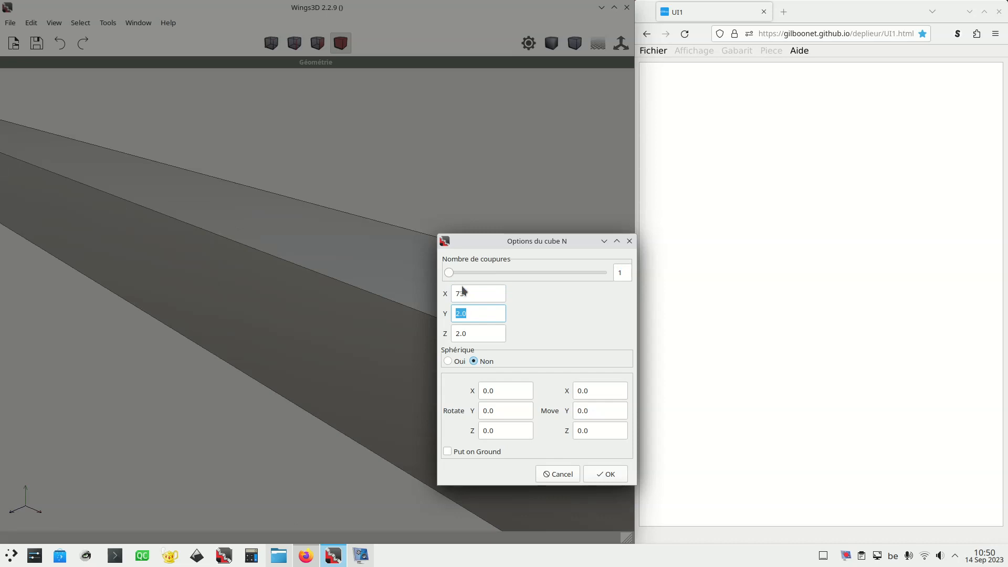
type("83")
key("Tab")
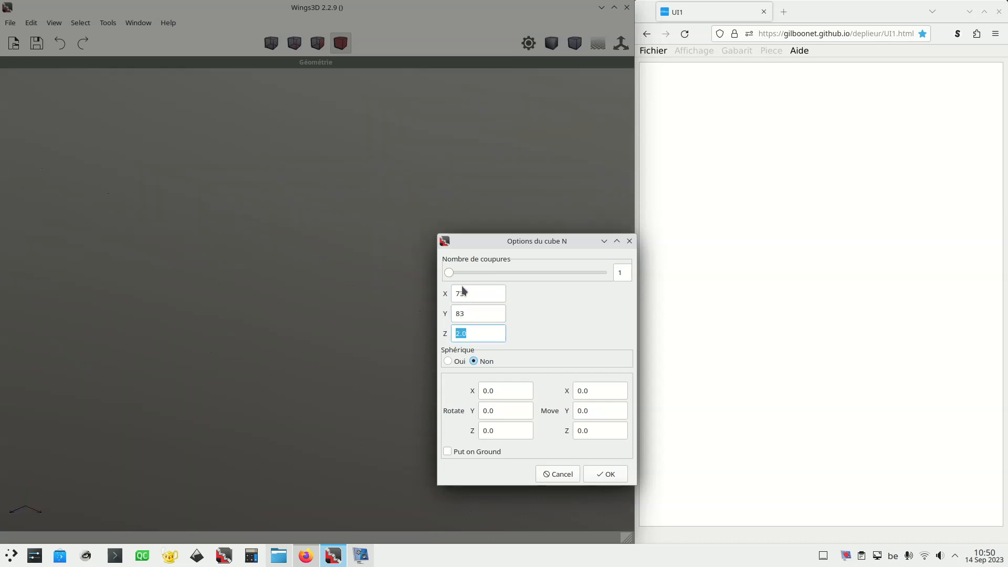
type("73")
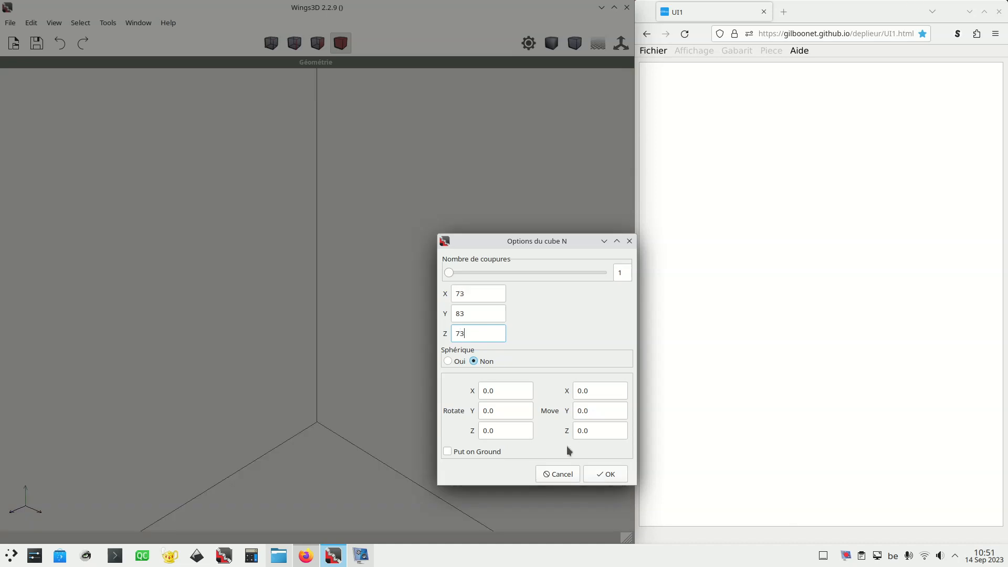
left_click(473, 451)
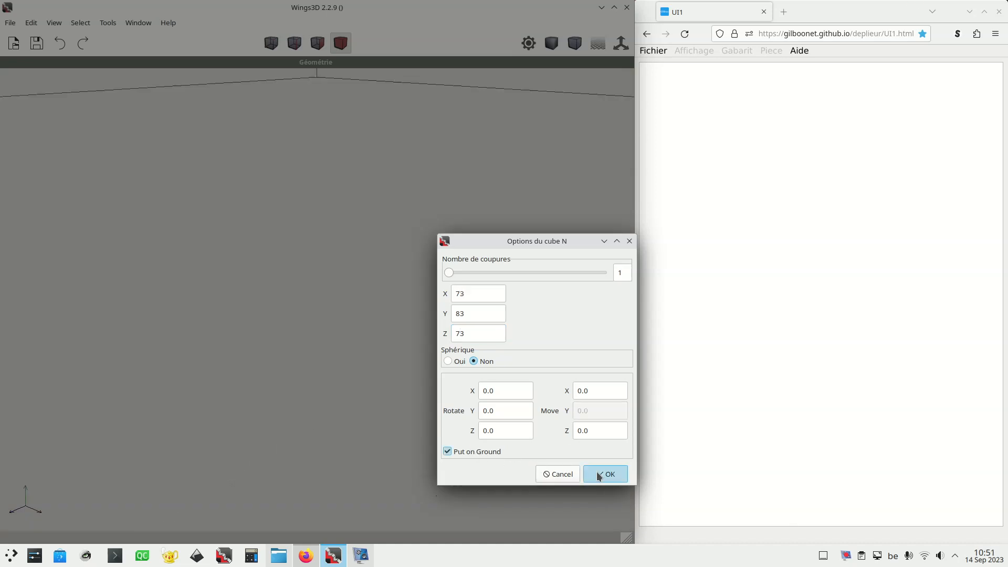
left_click(596, 472)
Scale the cube's top face uniformly to 0% so the solid tapers to a pyramid.
scroll(489, 387, "down", 10)
middle_click(433, 307)
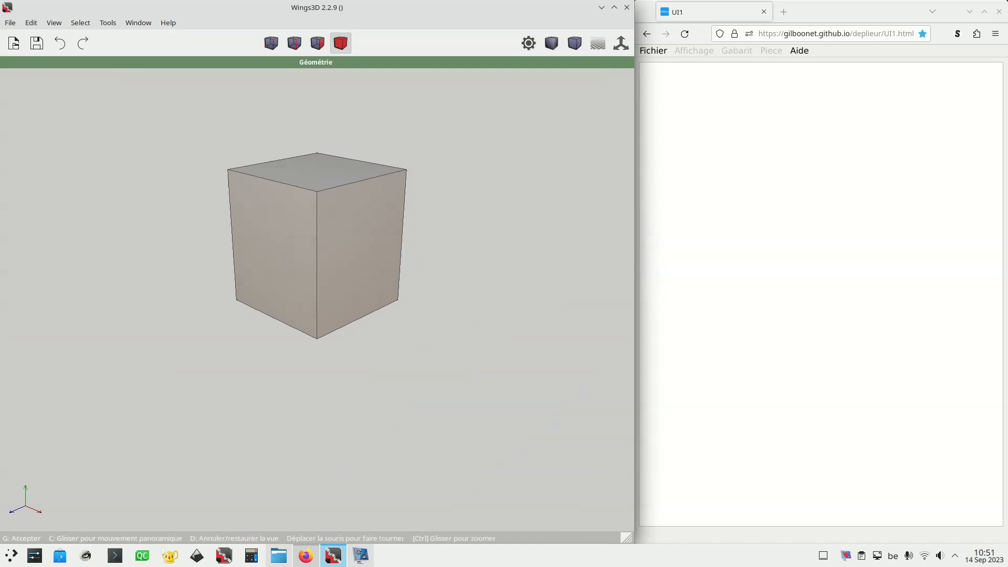
left_click(467, 270)
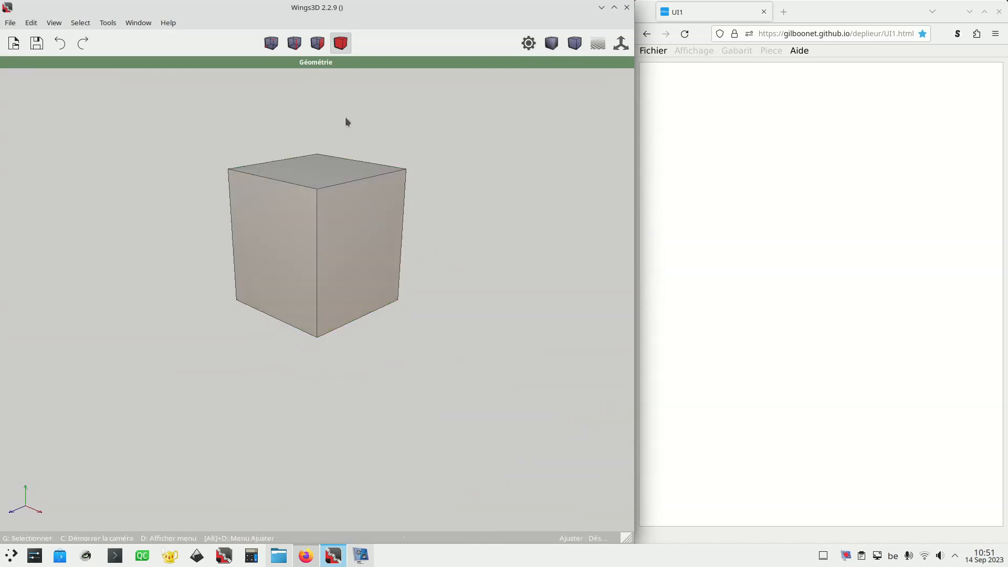
left_click(319, 45)
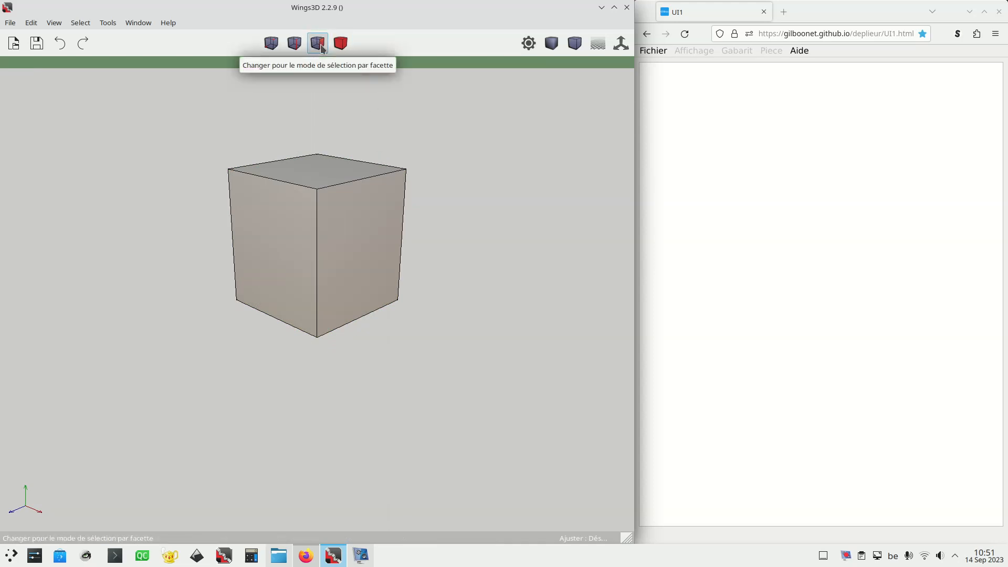
left_click(318, 172)
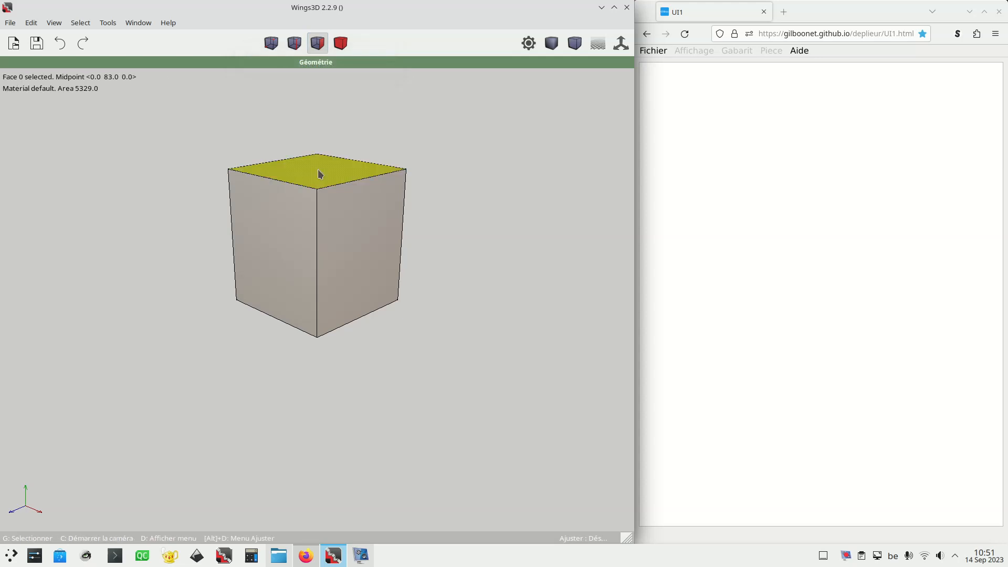
right_click(320, 173)
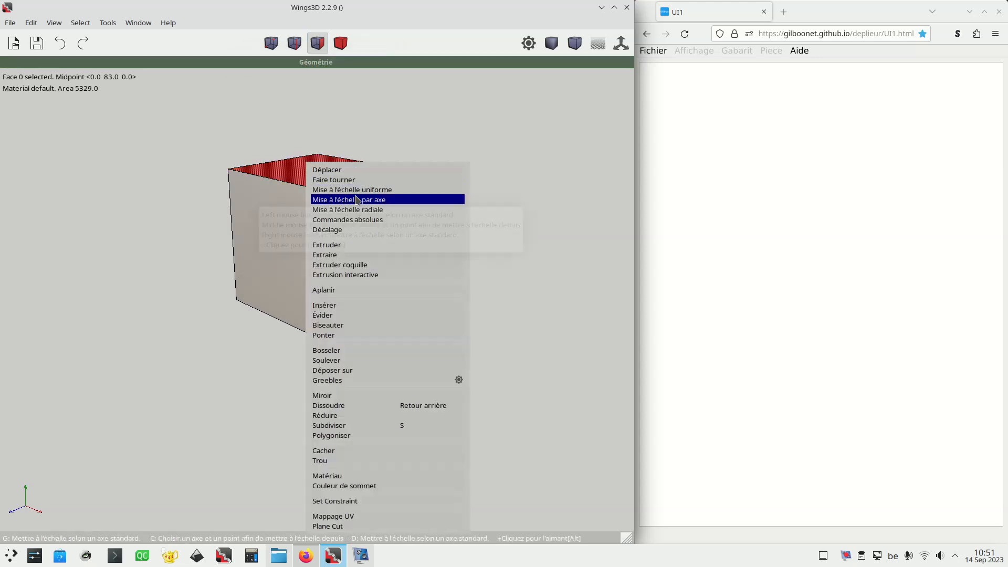
left_click(380, 190)
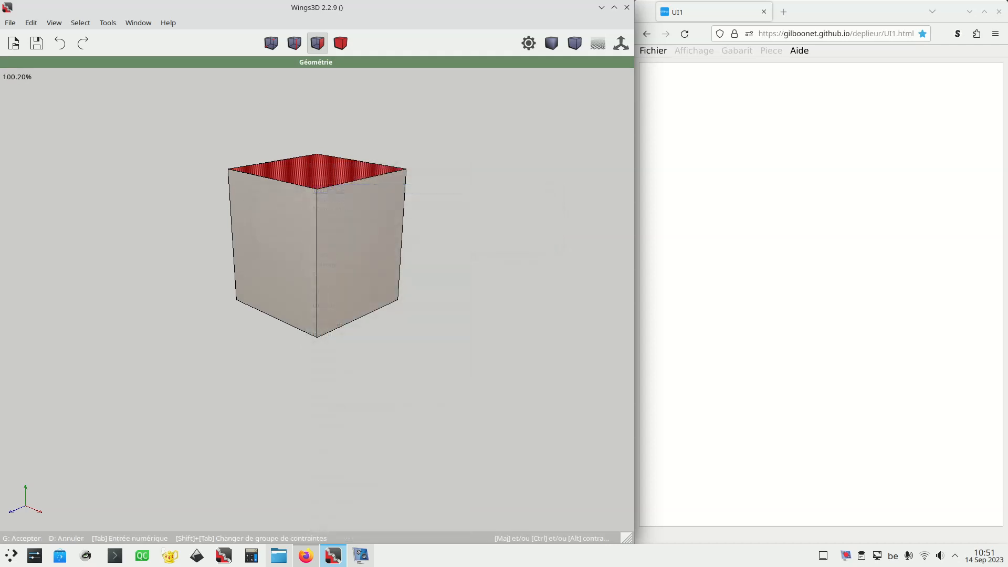
key("Tab")
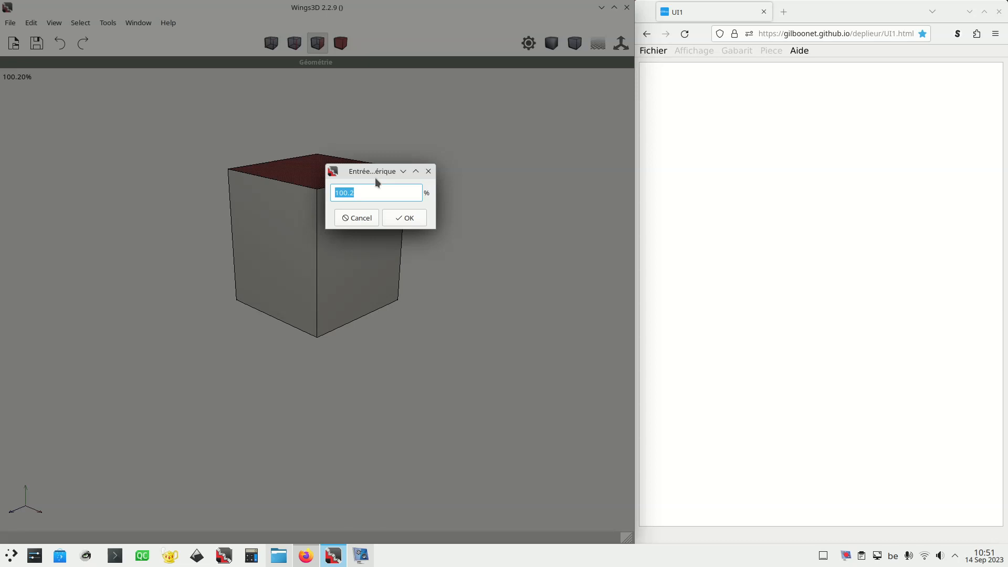
type("0")
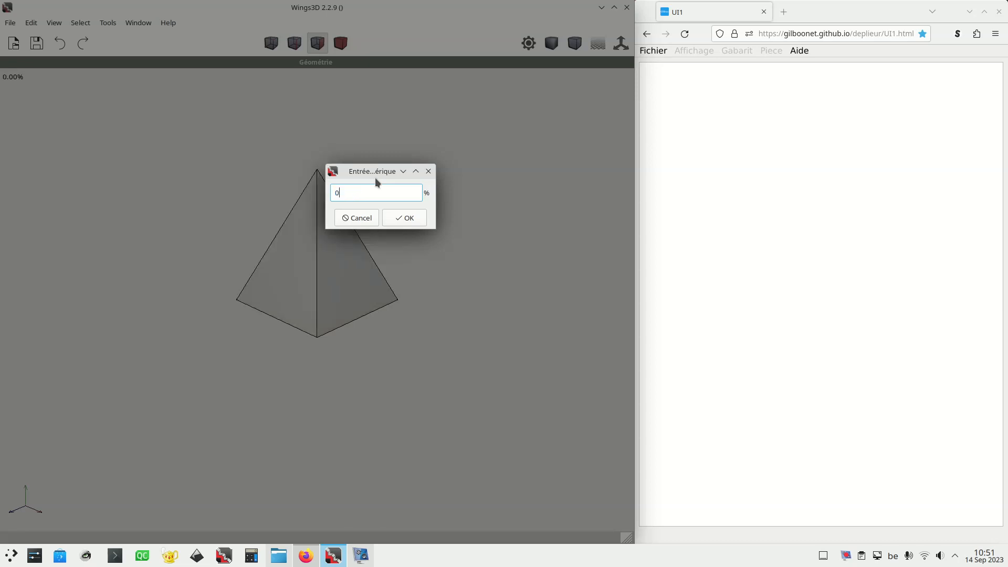
left_click(415, 221)
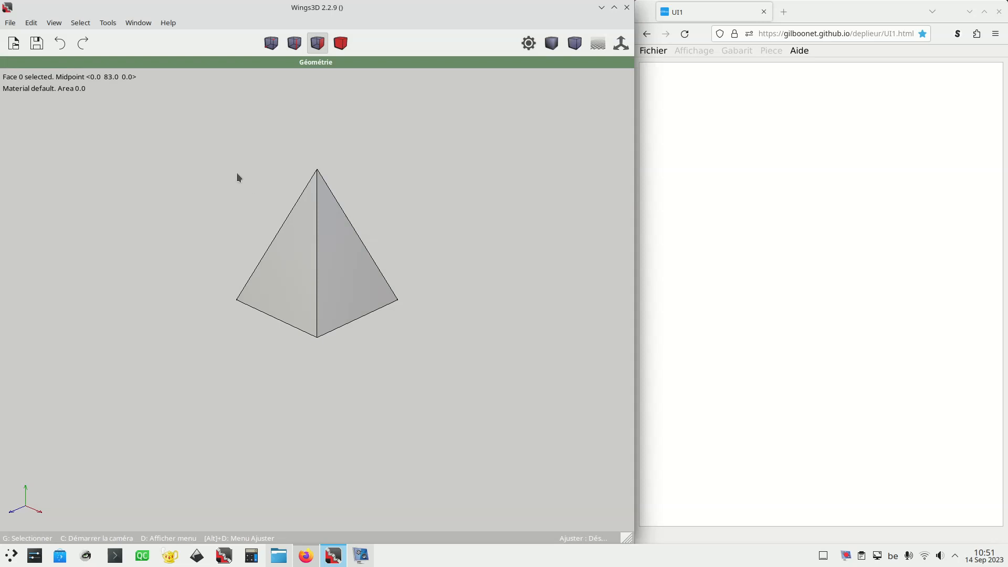
Clean up the whole pyramid body with the Nettoyer command, then deselect it.
left_click(340, 44)
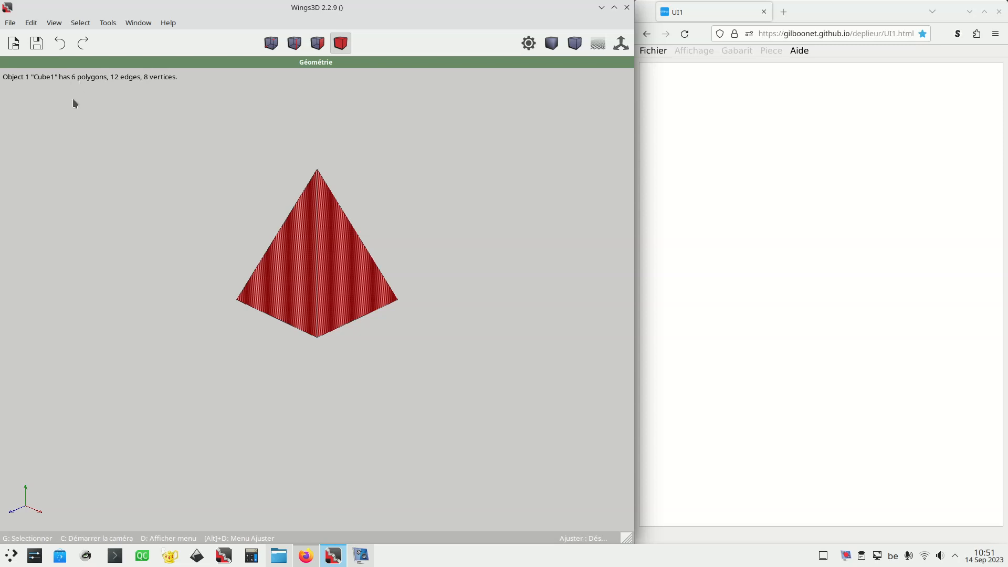
middle_click(393, 320)
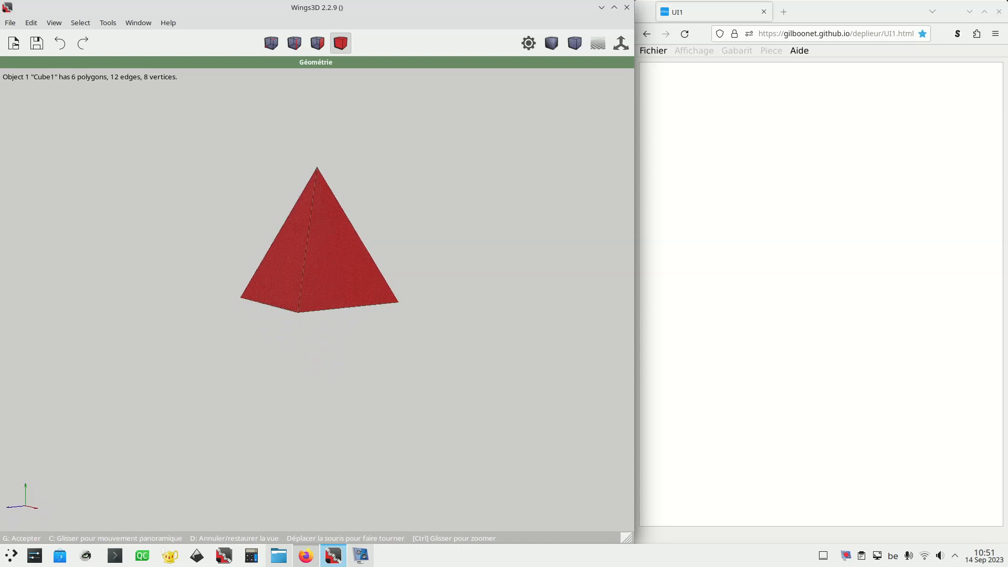
left_click(378, 282)
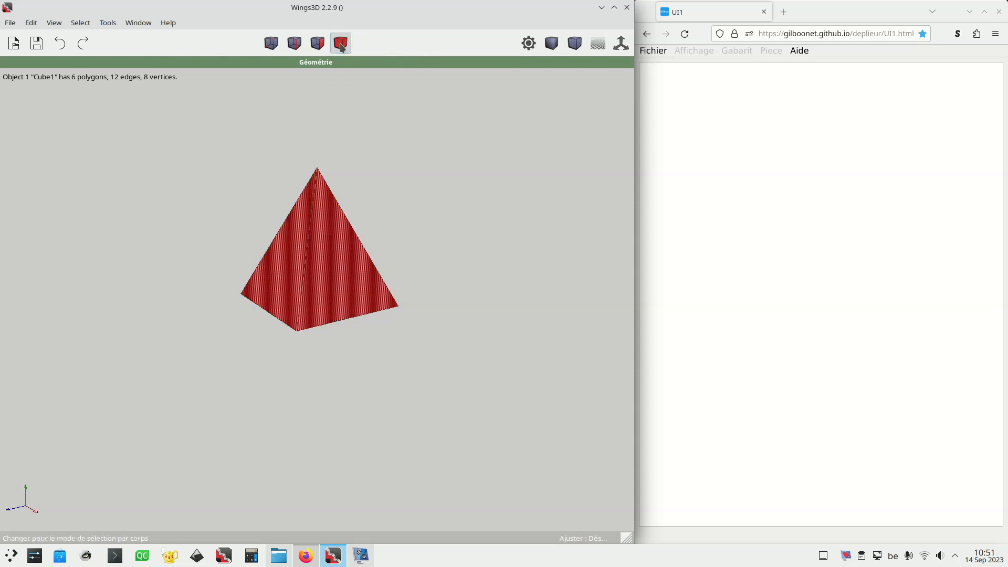
right_click(322, 256)
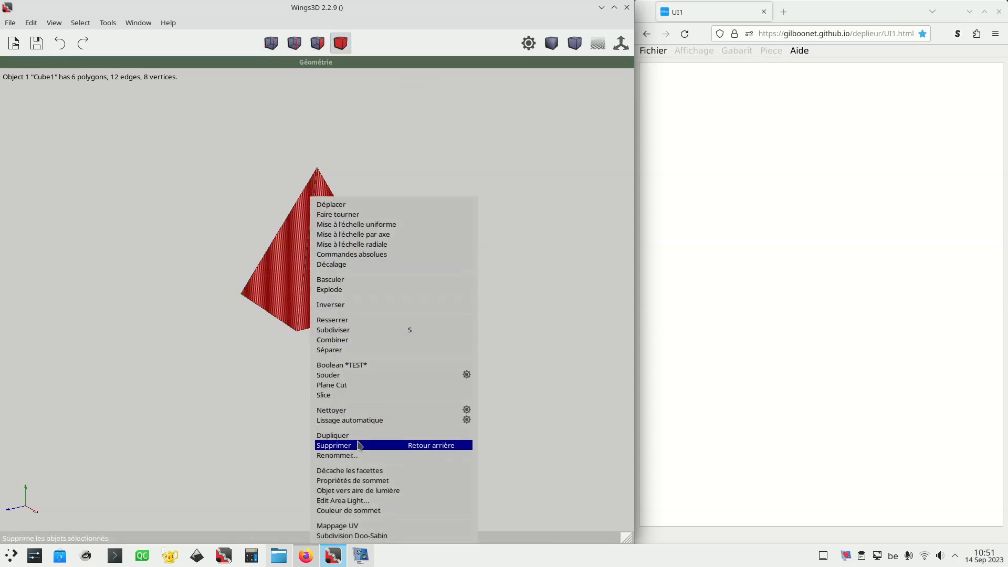
left_click(360, 411)
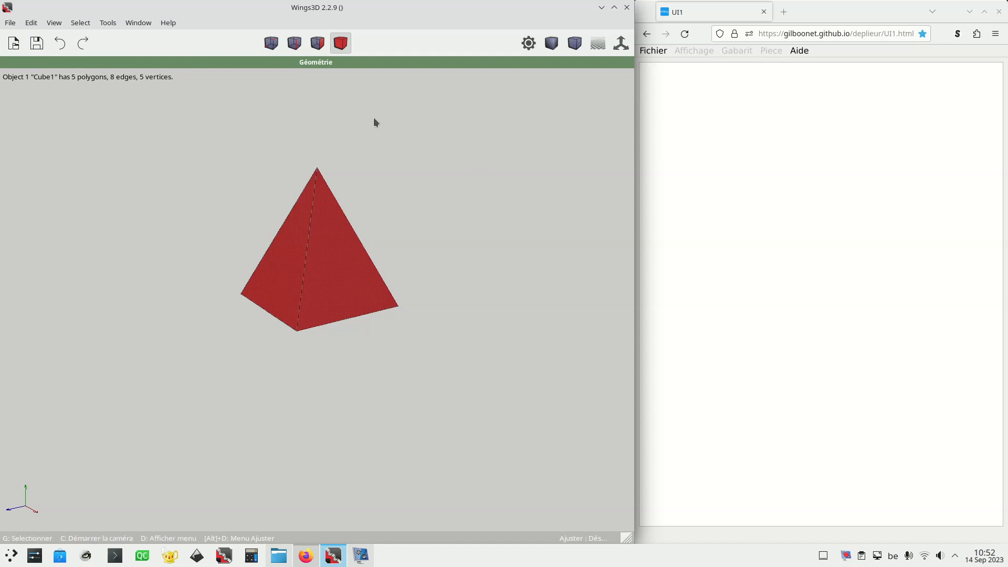
left_click(449, 193)
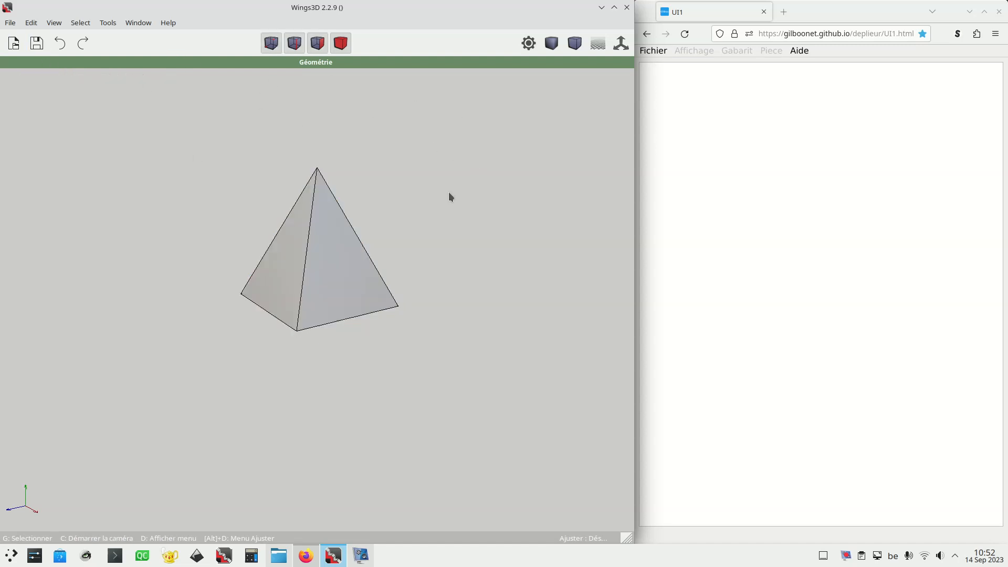
Export the pyramid in Wavefront format with triangulation as demo.obj in the demos folder.
middle_click(436, 200)
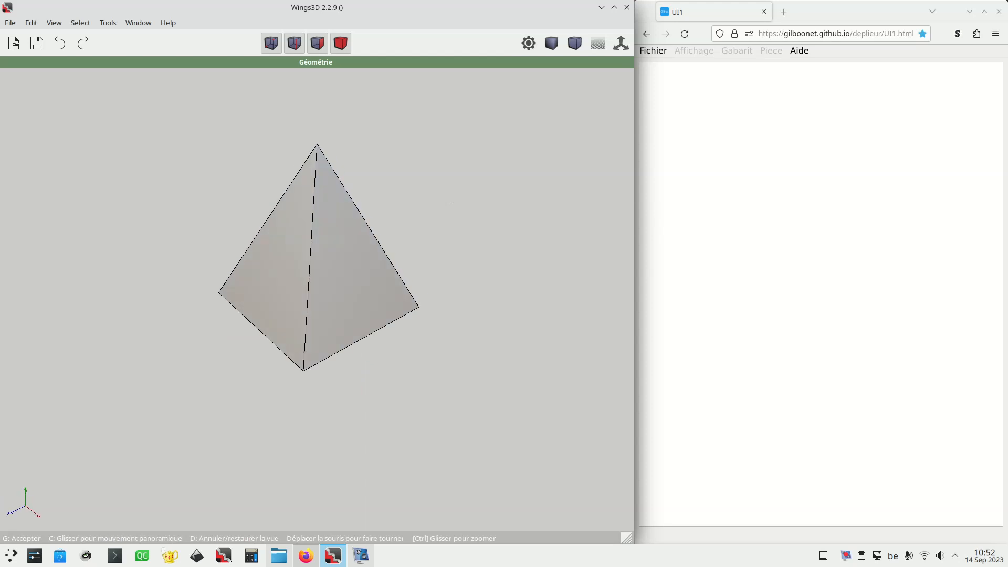
left_click(420, 195)
left_click(10, 23)
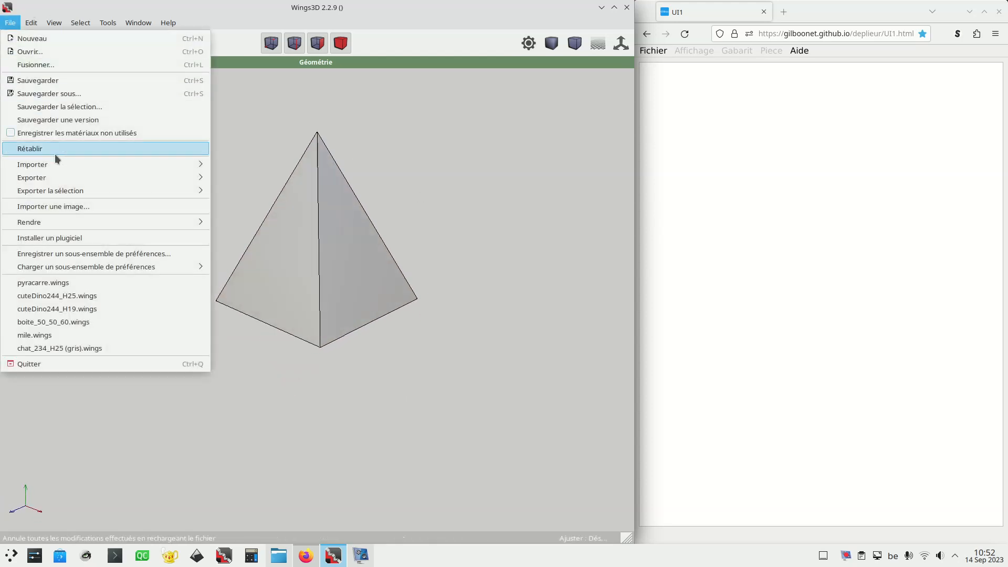
mouse_move(59, 175)
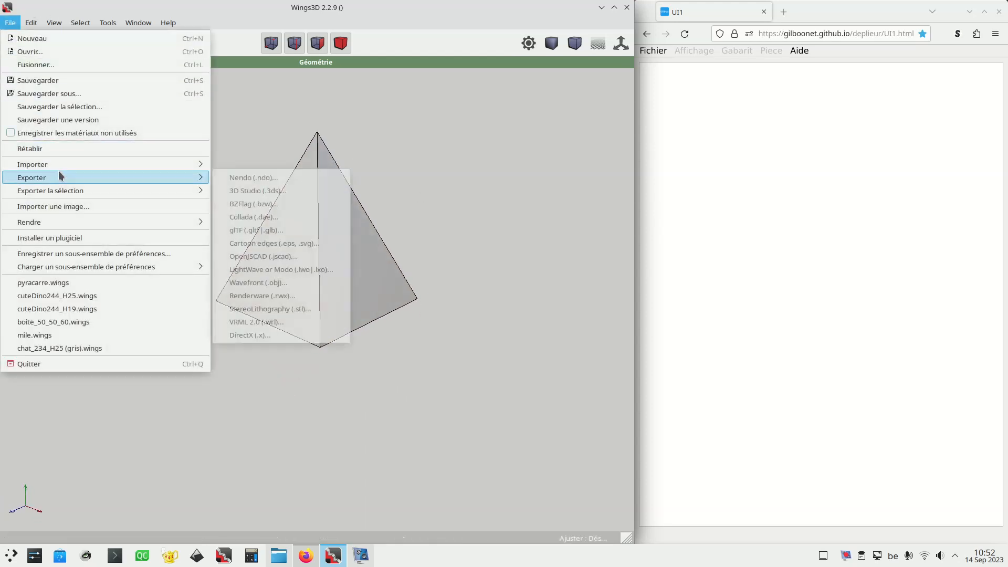
left_click(293, 281)
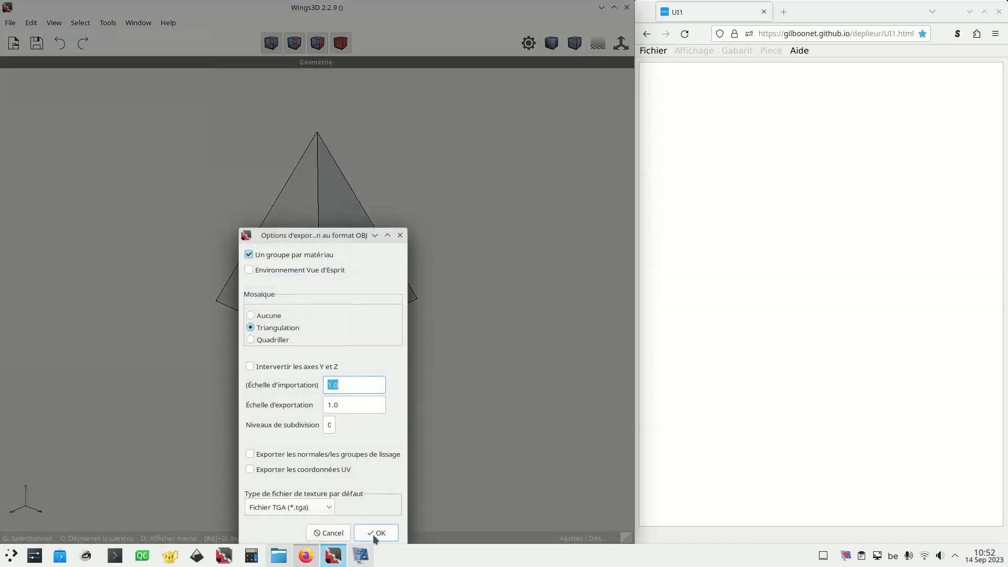
left_click(376, 533)
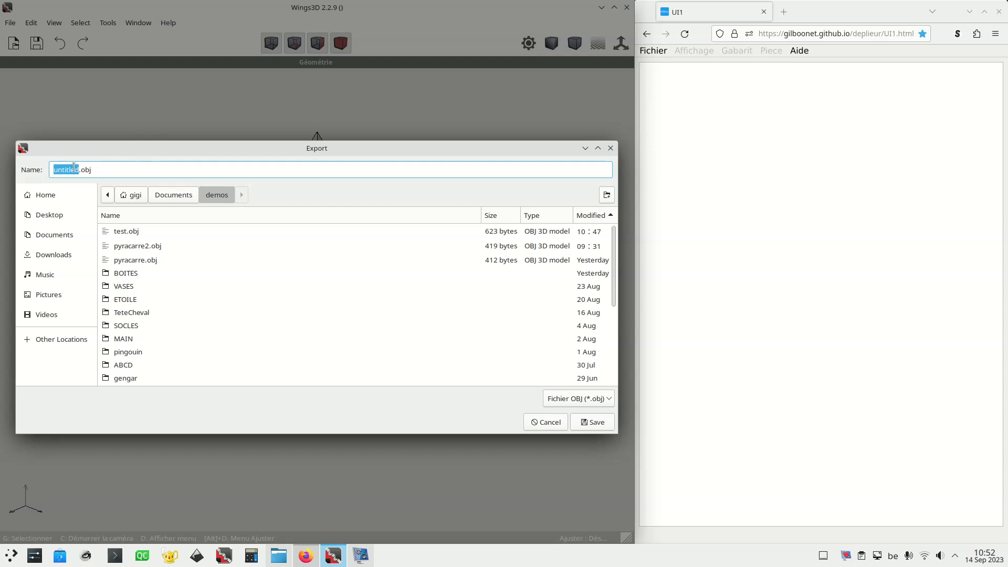
type("demo")
left_click(592, 422)
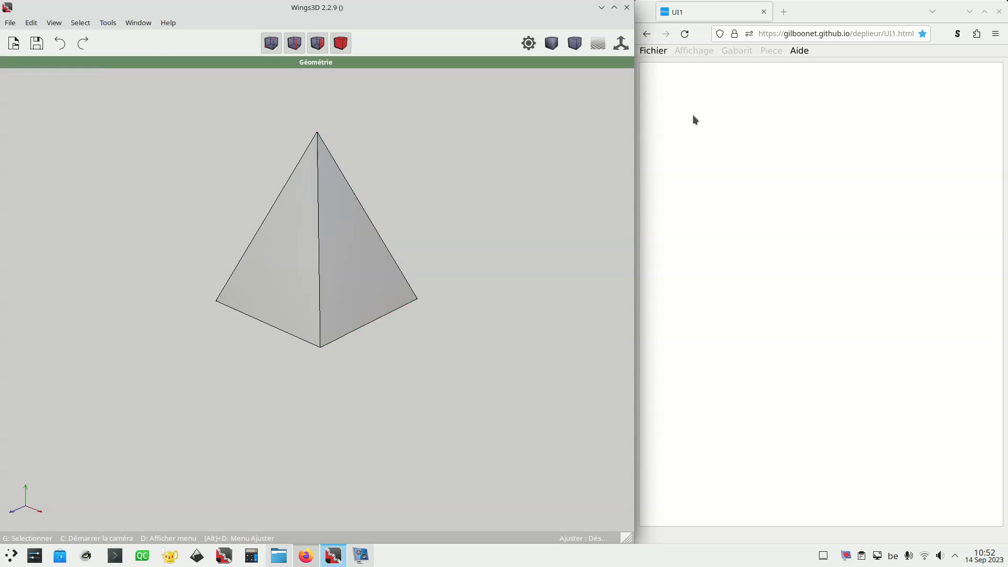
Switch to the unfolding web app in Firefox and start a new project with page format C3 (11.5 x 30.5 cm).
left_click(766, 134)
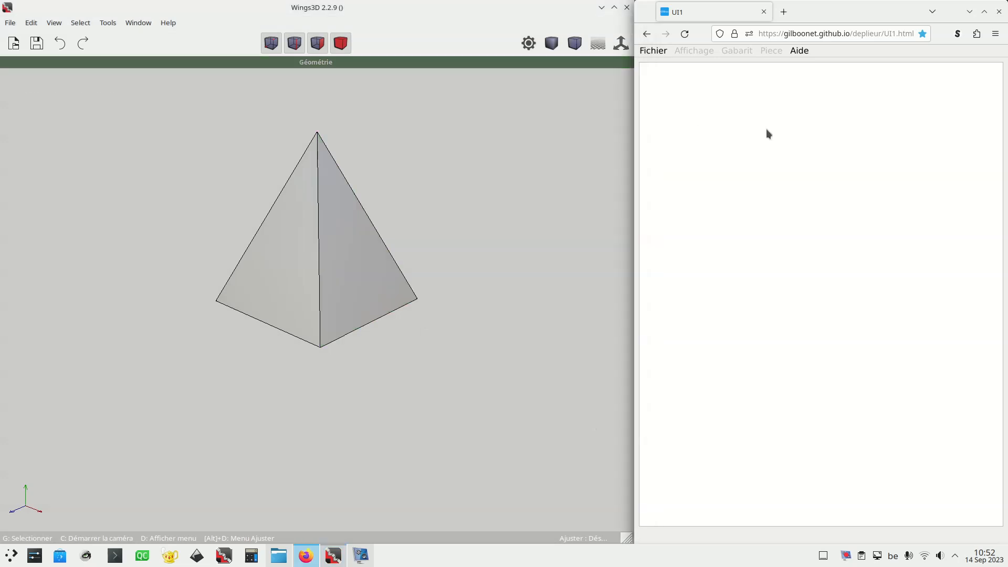
left_click(654, 50)
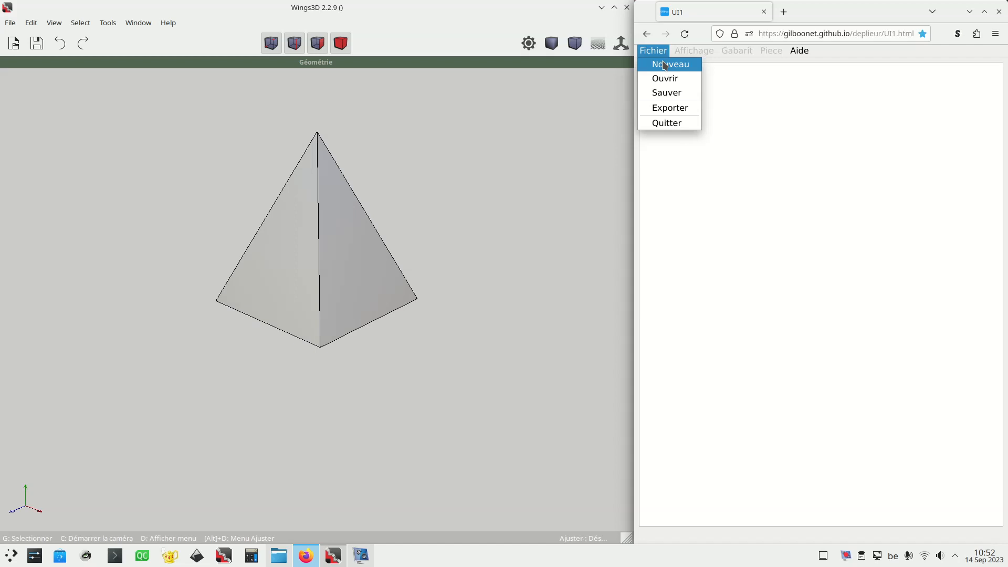
left_click(666, 65)
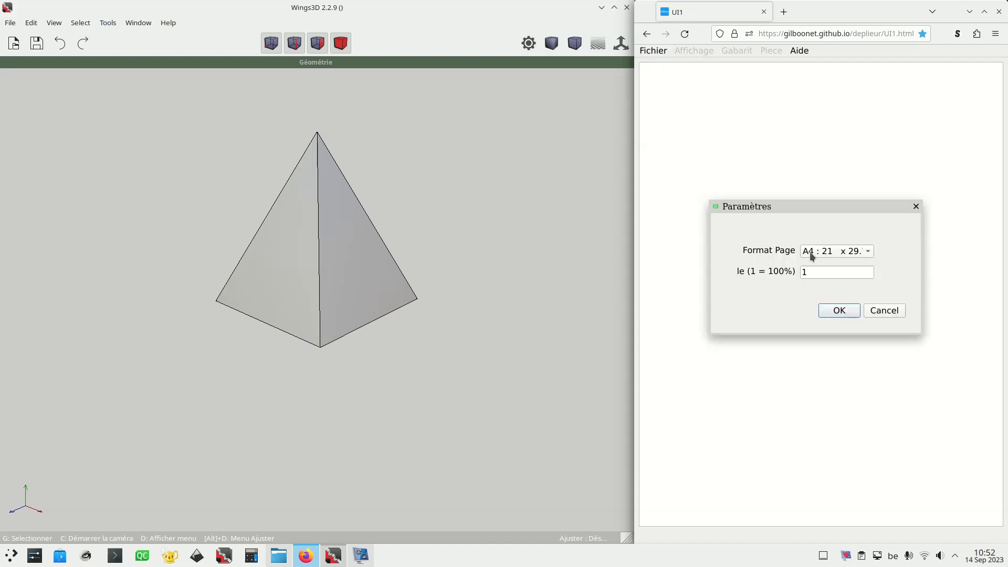
left_click(855, 254)
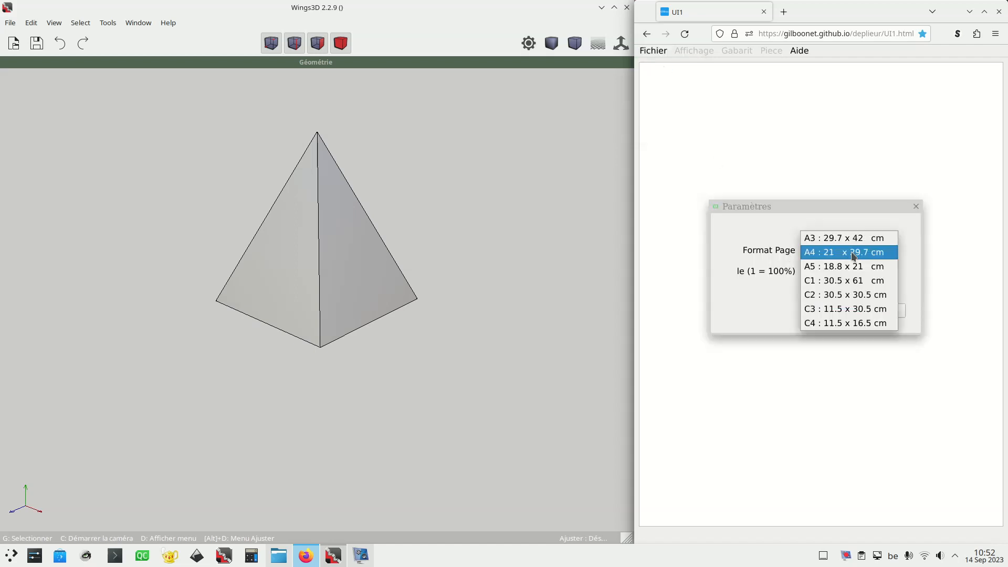
left_click(841, 309)
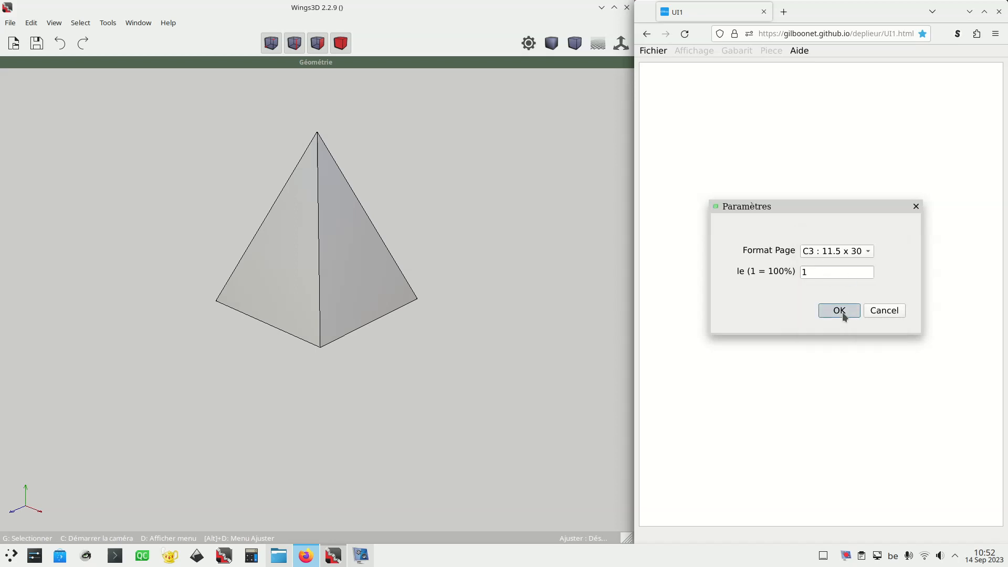
left_click(842, 311)
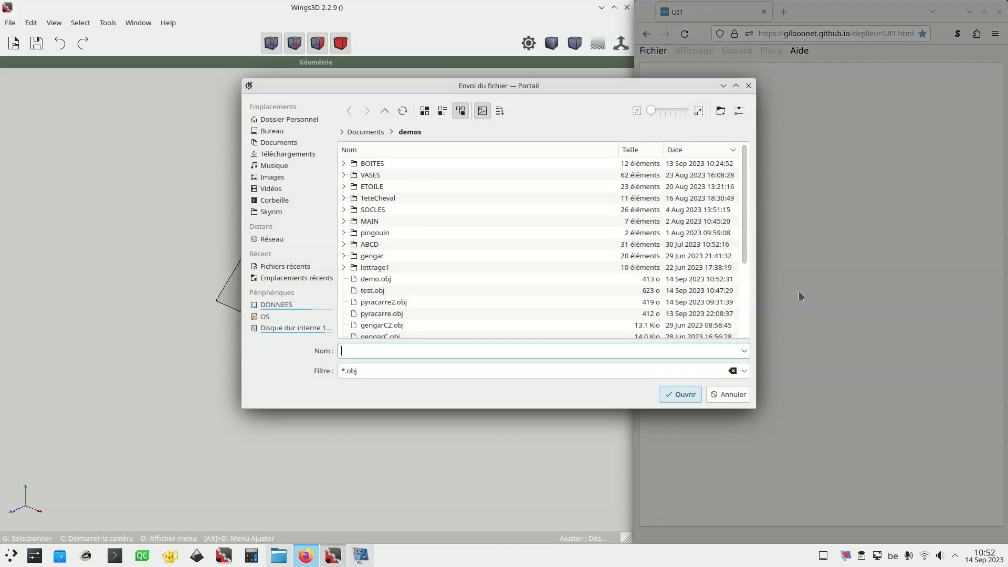
Load demo.obj from the demos folder and move the unfolded net over the page frame.
left_click(391, 278)
left_click(688, 394)
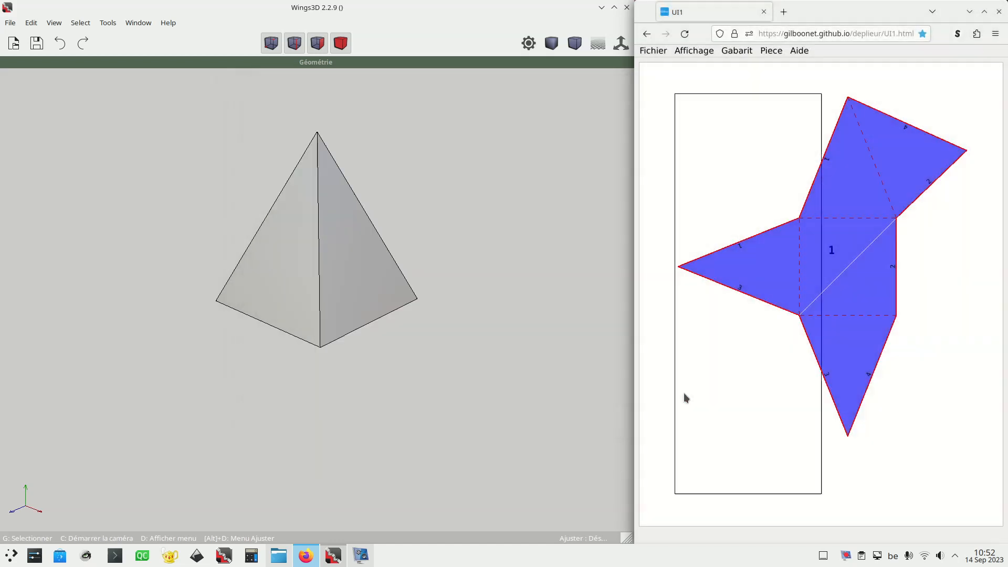
left_click_drag(854, 189, 874, 212)
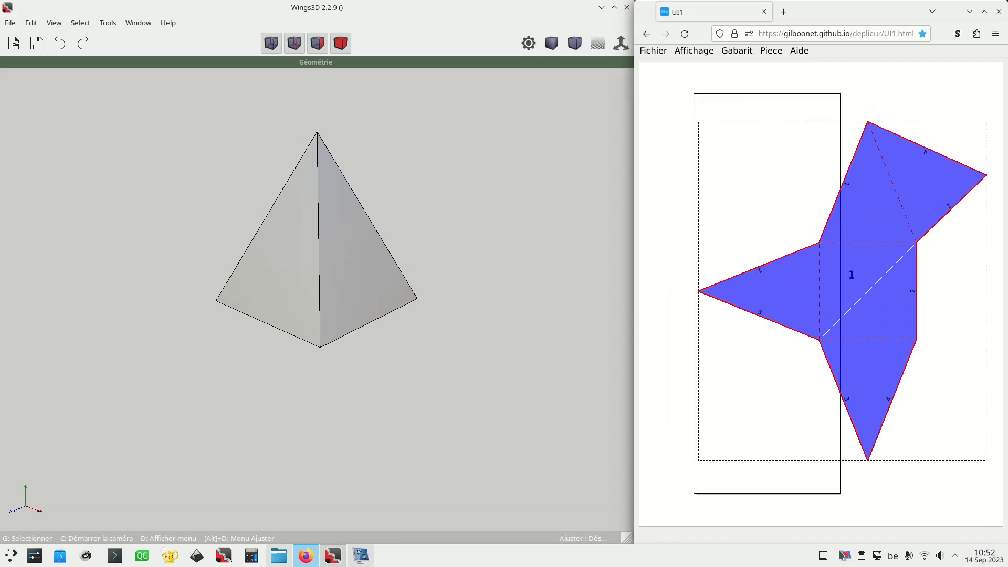
left_click_drag(896, 212, 830, 202)
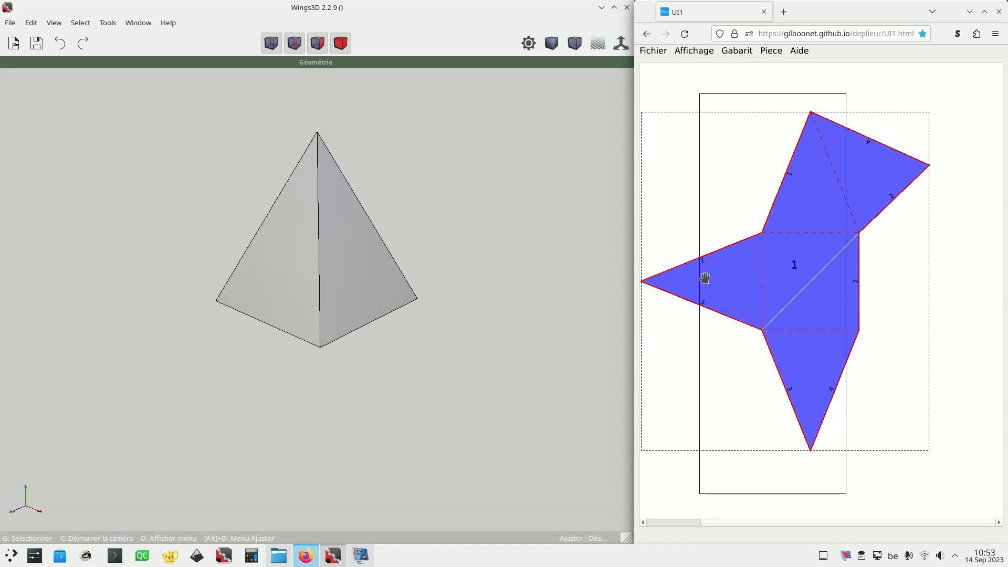
Detach the side triangle from the square base, reattach it to the lower triangle's matching edge, and reposition the net.
left_click(762, 274)
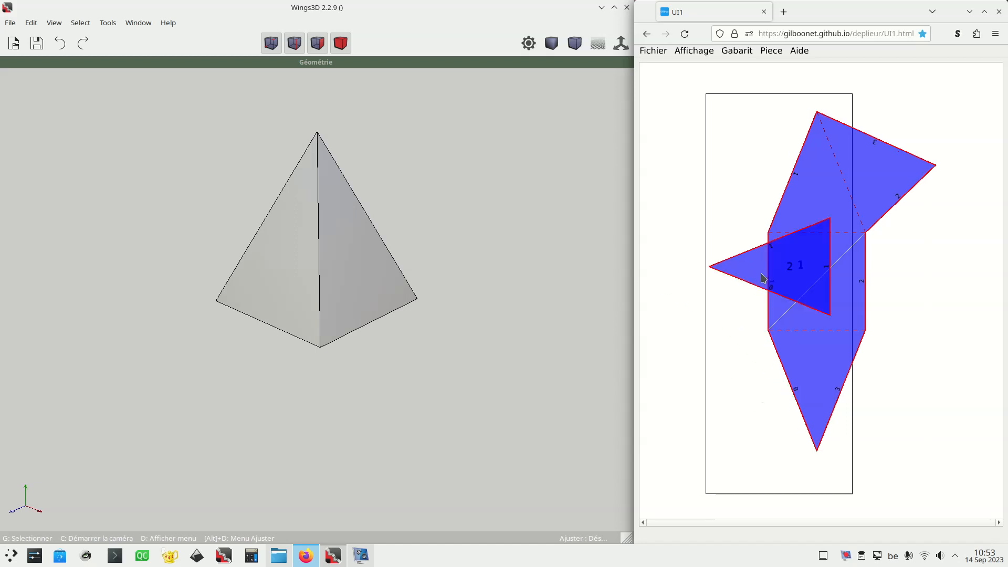
left_click(778, 356)
mouse_move(810, 243)
left_mouse_down()
mouse_move(793, 254)
mouse_move(803, 254)
left_mouse_up()
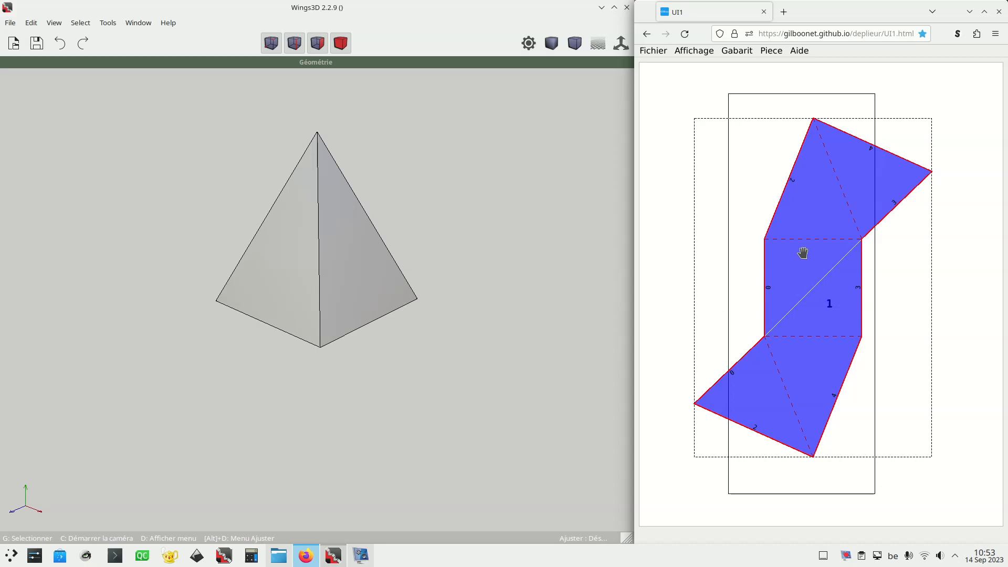
Rotate the net so its long direction follows the page height and move it fully inside the page frame.
scroll(803, 253, "down", 2)
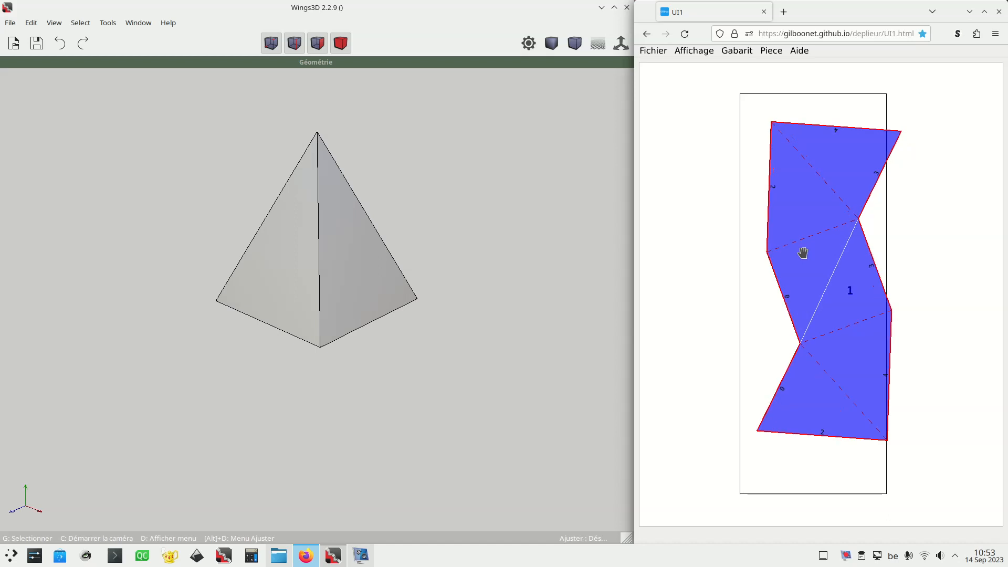
scroll(803, 253, "down", 5)
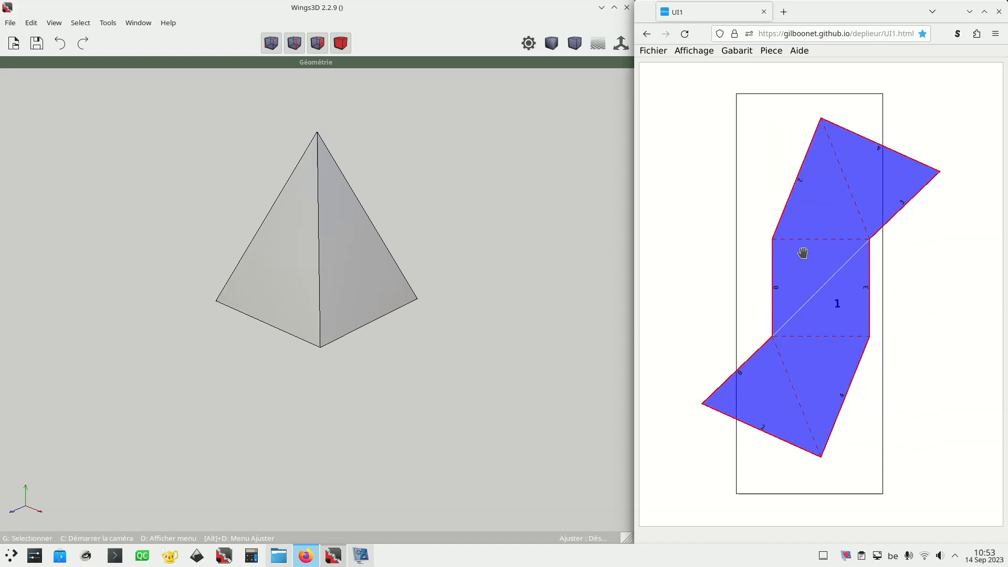
scroll(803, 253, "up", 1)
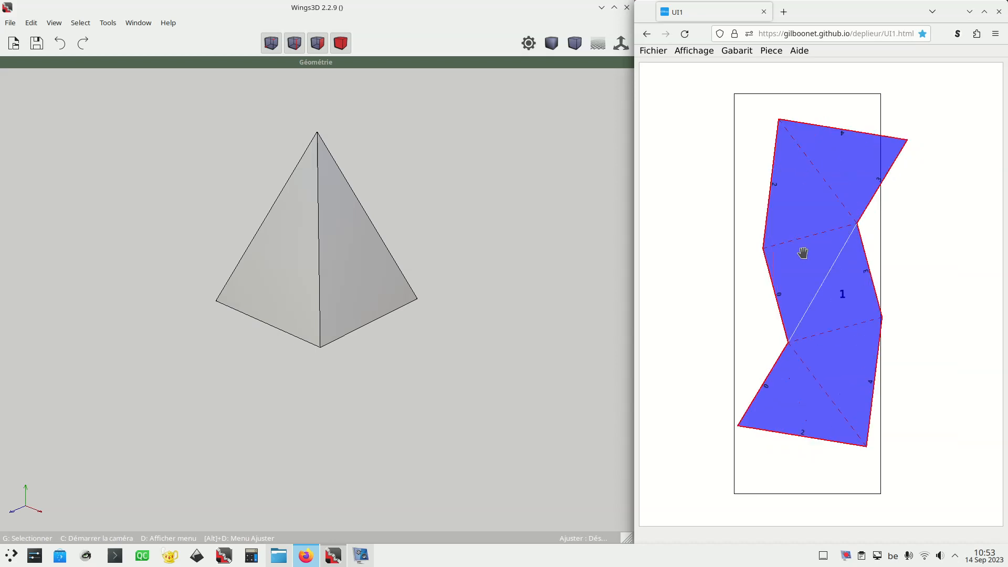
scroll(803, 253, "up", 2)
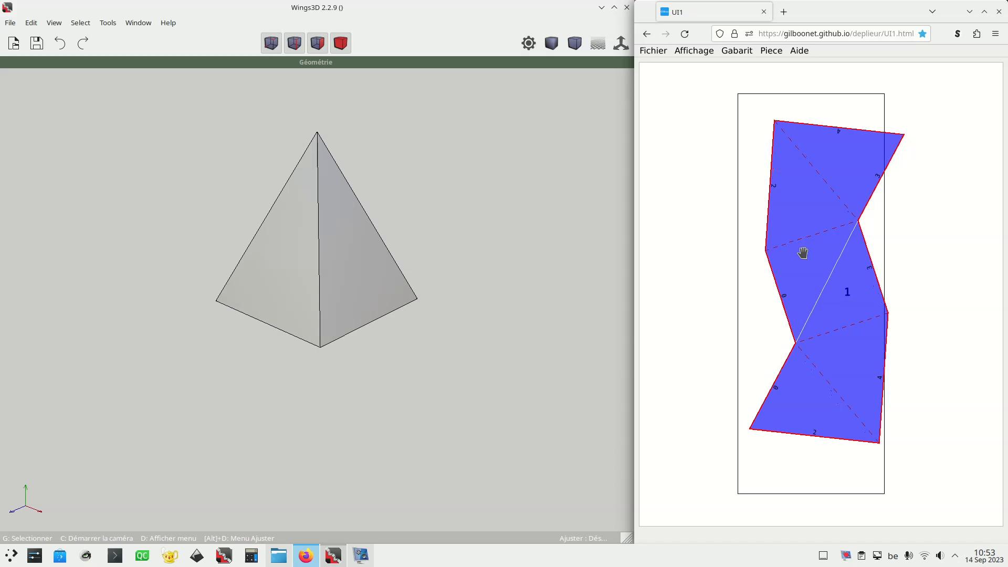
scroll(803, 254, "up", 3)
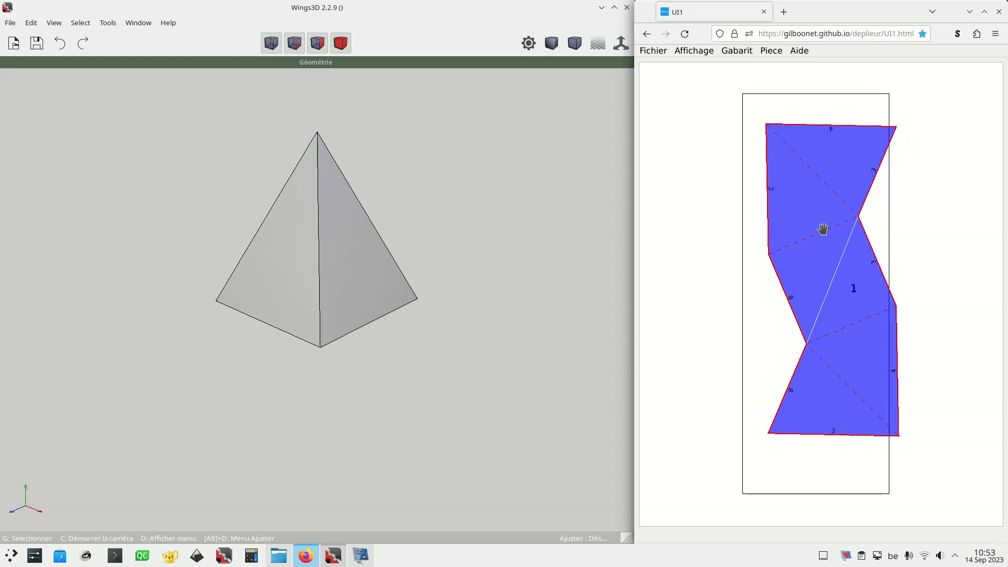
left_click_drag(824, 247, 808, 250)
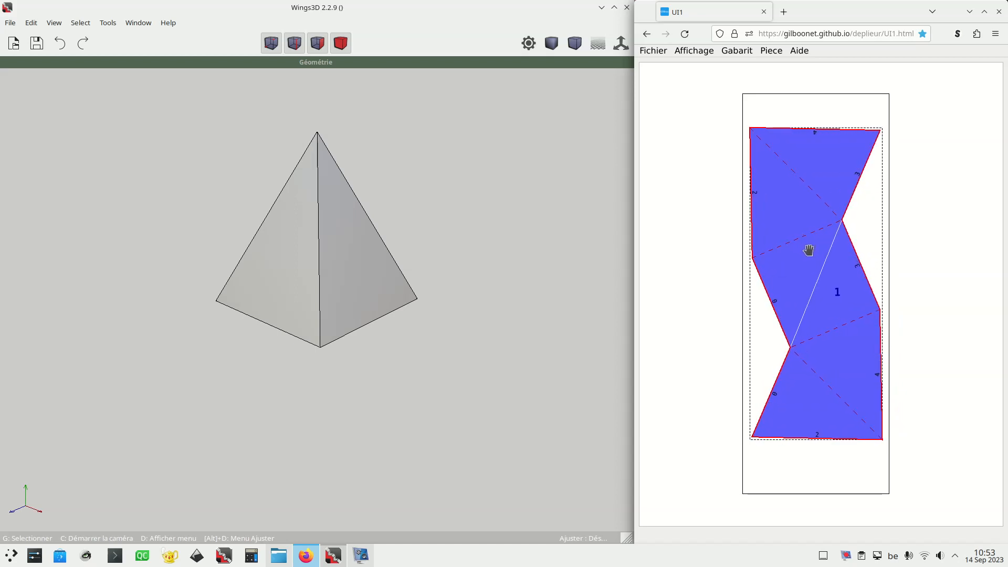
Optimise the edge numbering and set the glue tab mode to "1 / paire d'aretes".
left_click(734, 52)
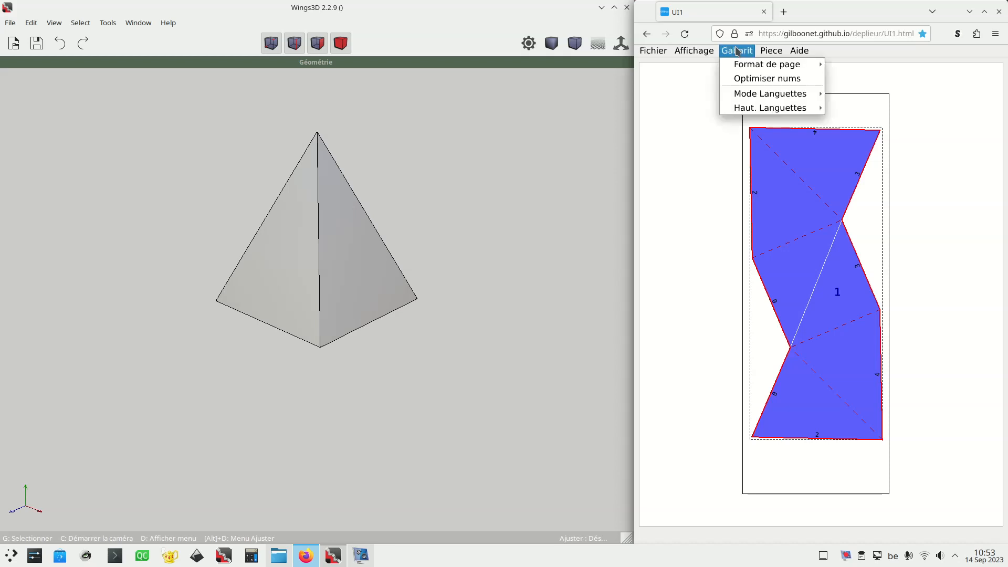
left_click(746, 81)
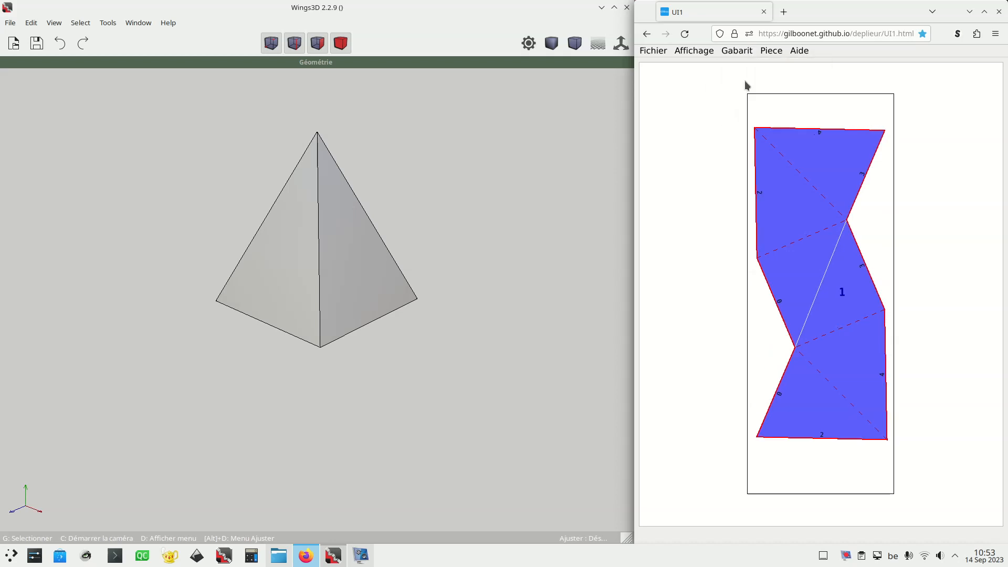
left_click(728, 50)
mouse_move(746, 95)
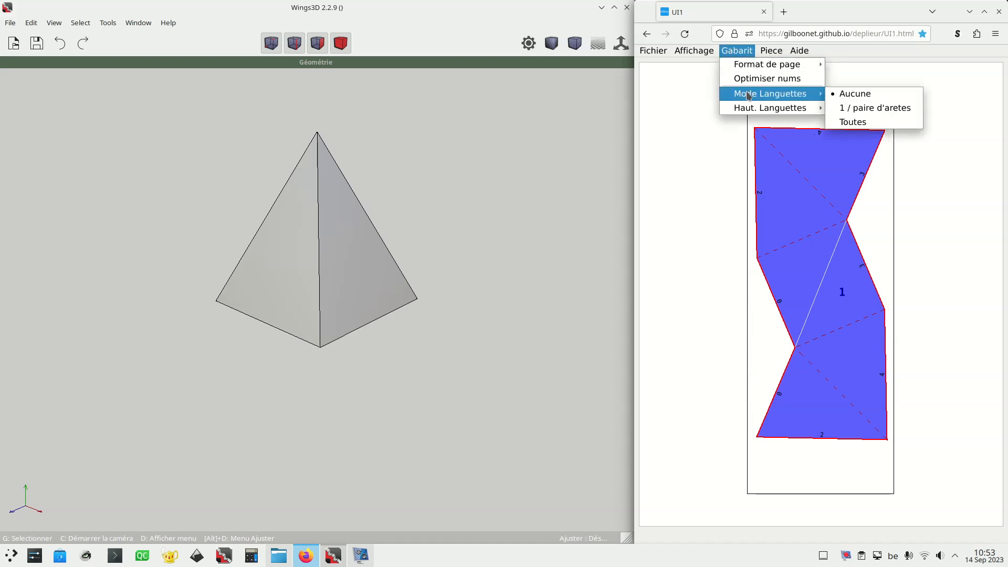
left_click(886, 106)
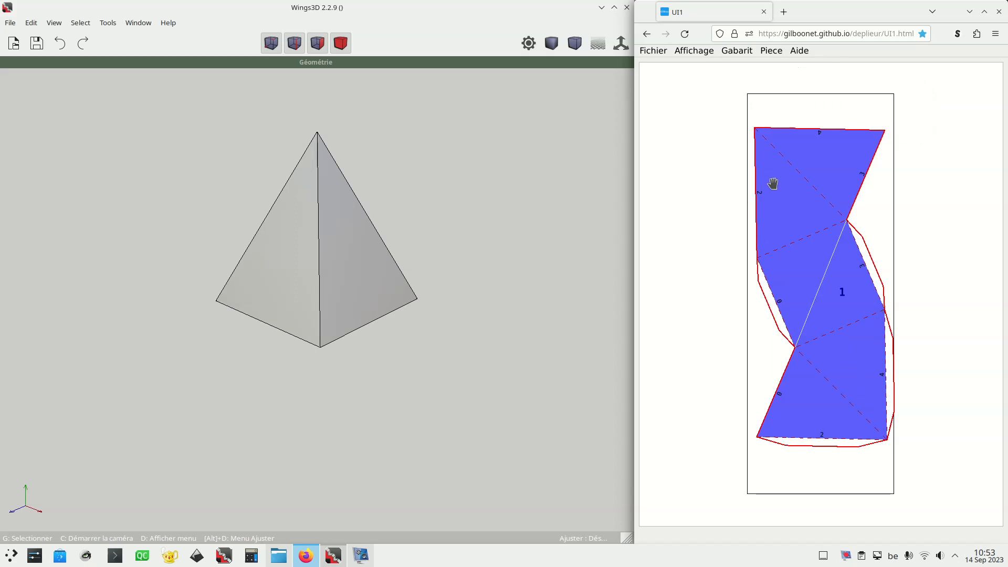
Switch the edge pair 4 glue tab to the net's top edge and recentre the net within the page frame.
left_click(792, 204)
left_click_drag(792, 203, 789, 203)
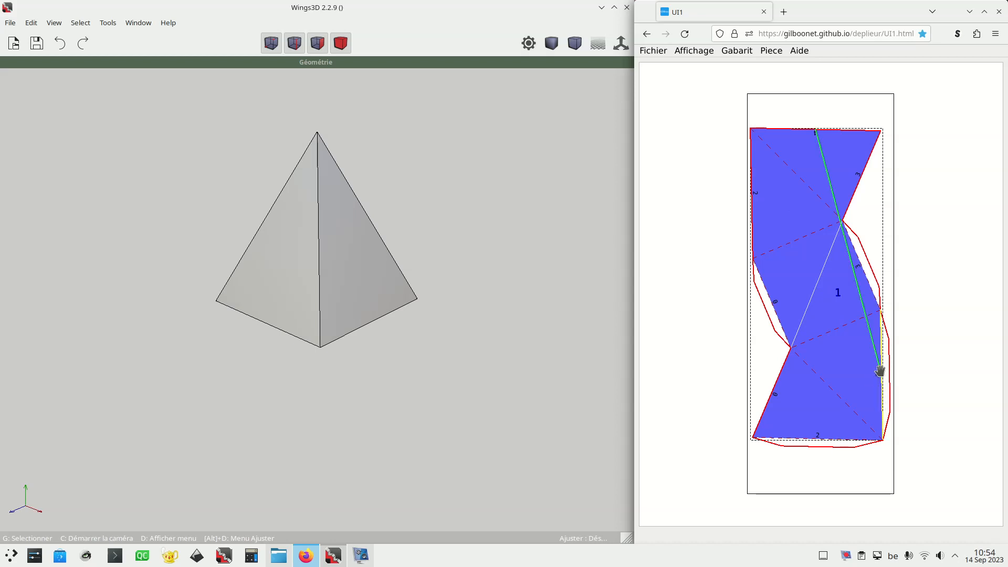
left_click(815, 135)
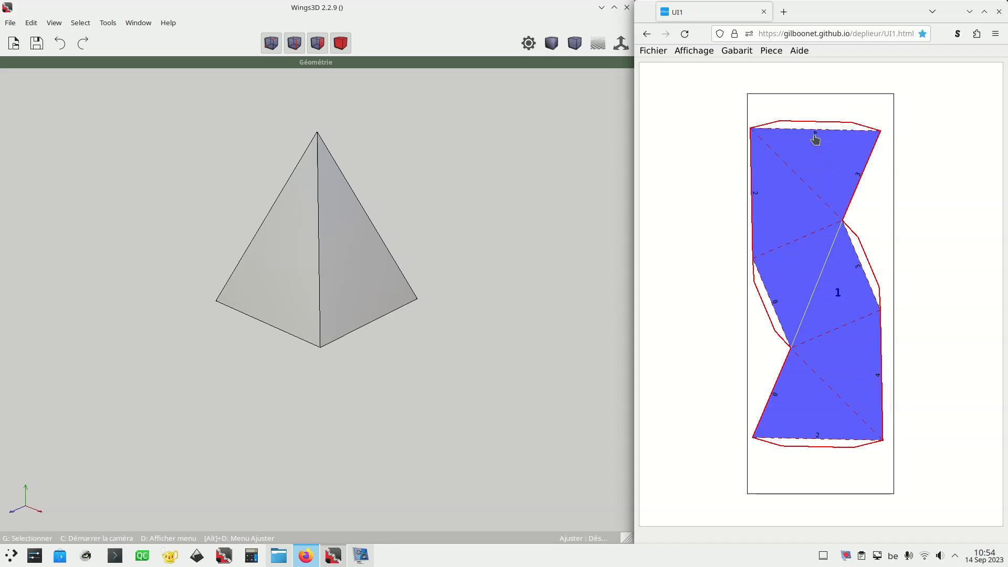
left_click(797, 190)
left_click_drag(797, 190, 796, 191)
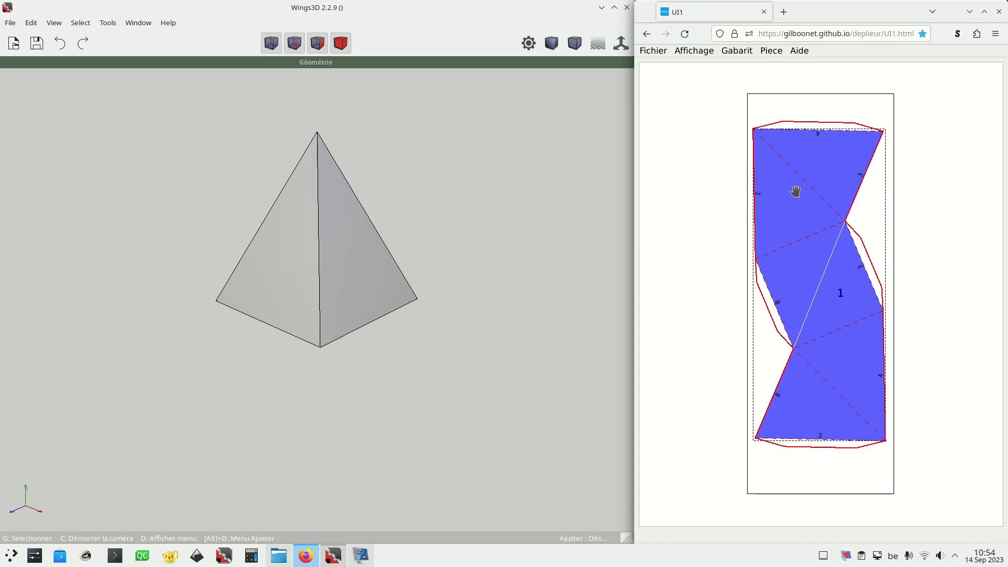
Export the template in SVG format as export.svg in the demos folder, overwriting the existing file.
left_click(665, 51)
left_click(679, 110)
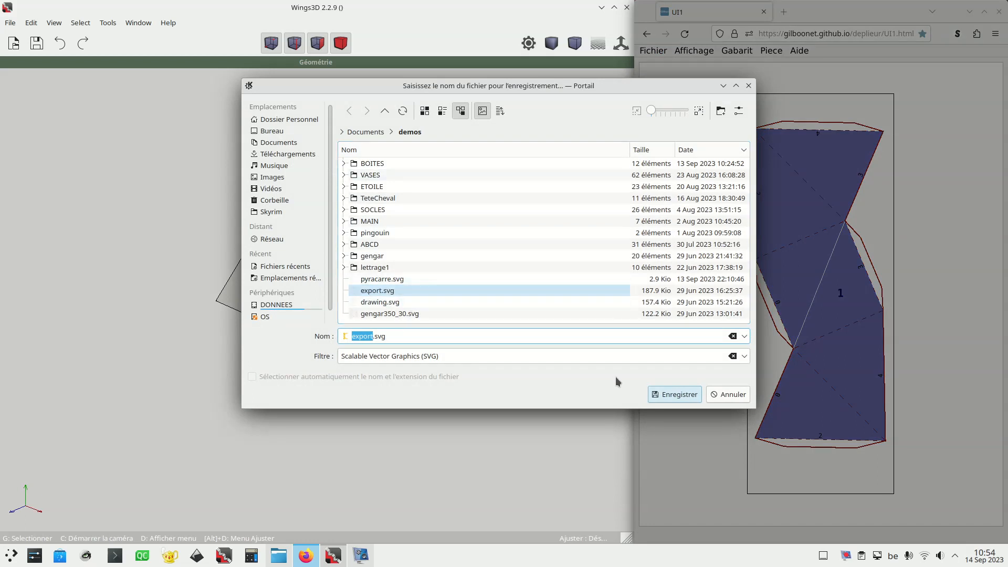
left_click(677, 394)
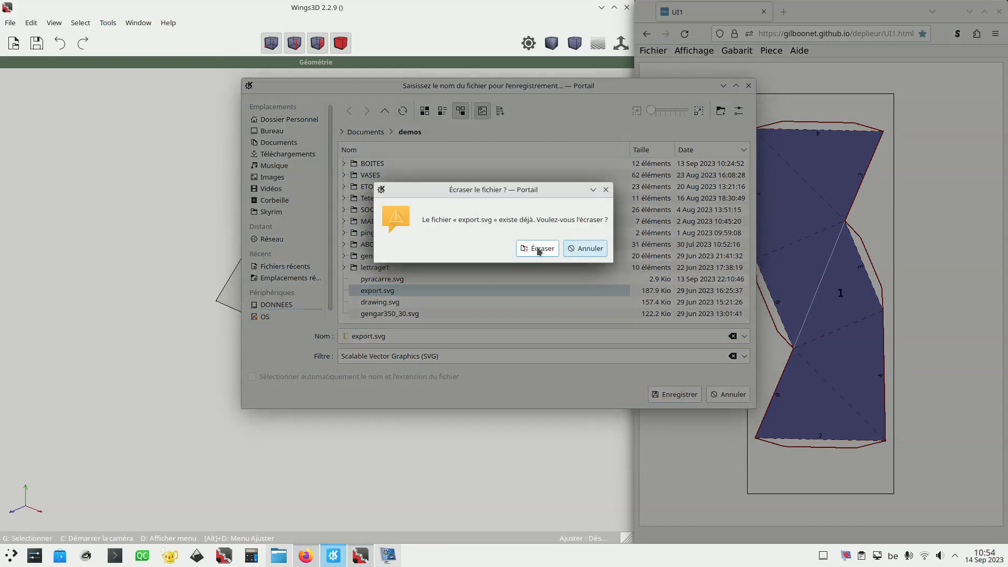
left_click(538, 249)
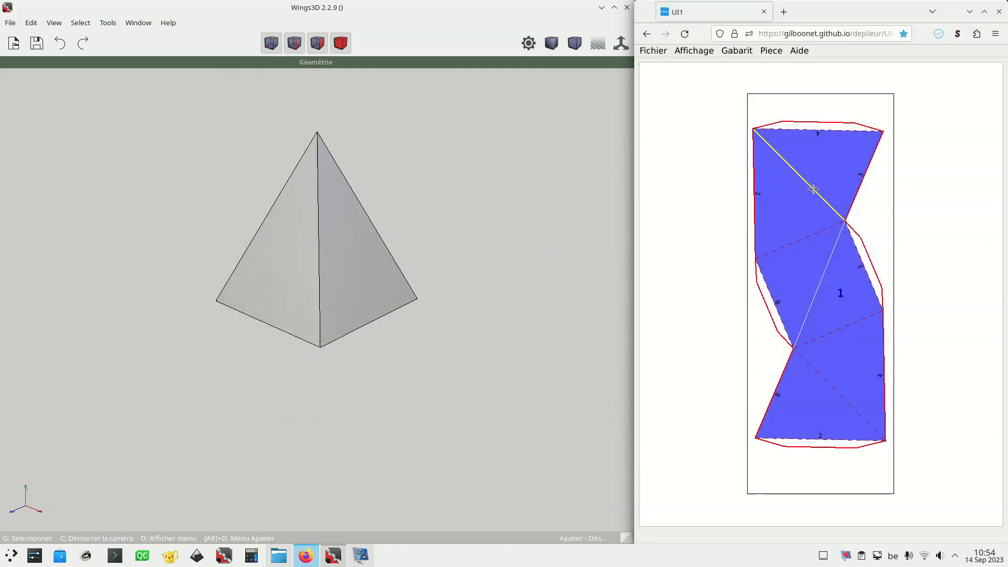